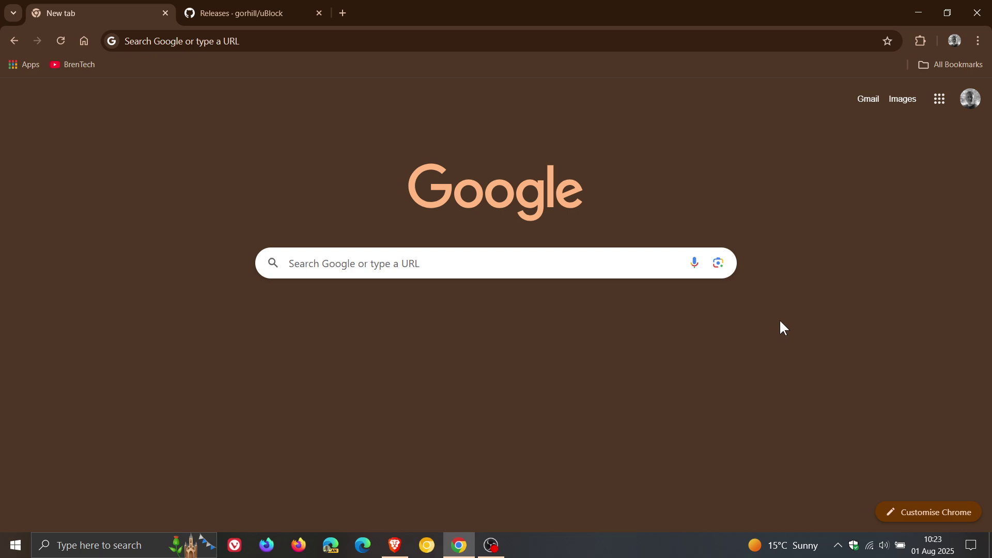
Check August 5 on the taskbar calendar, then open Chrome's main menu.
left_click(932, 549)
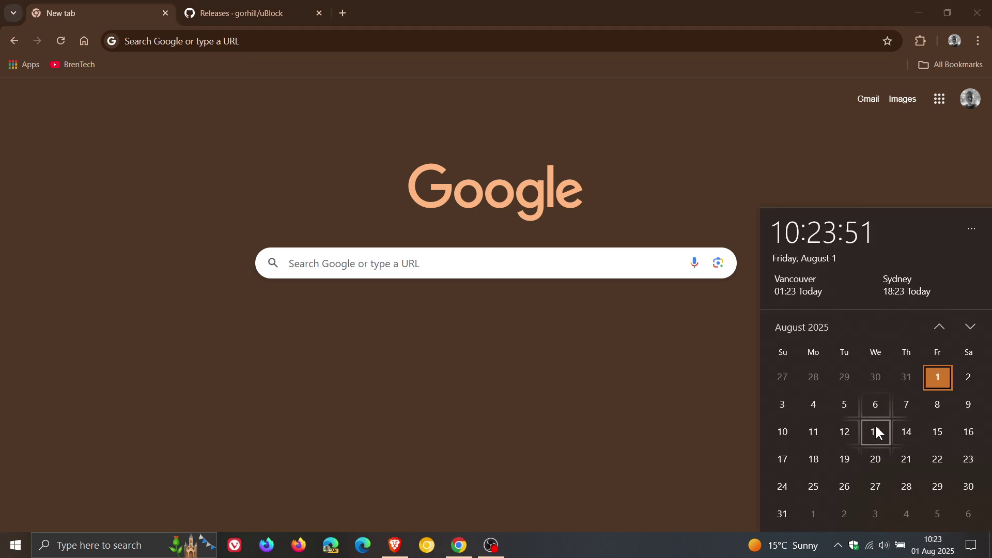
left_click(845, 403)
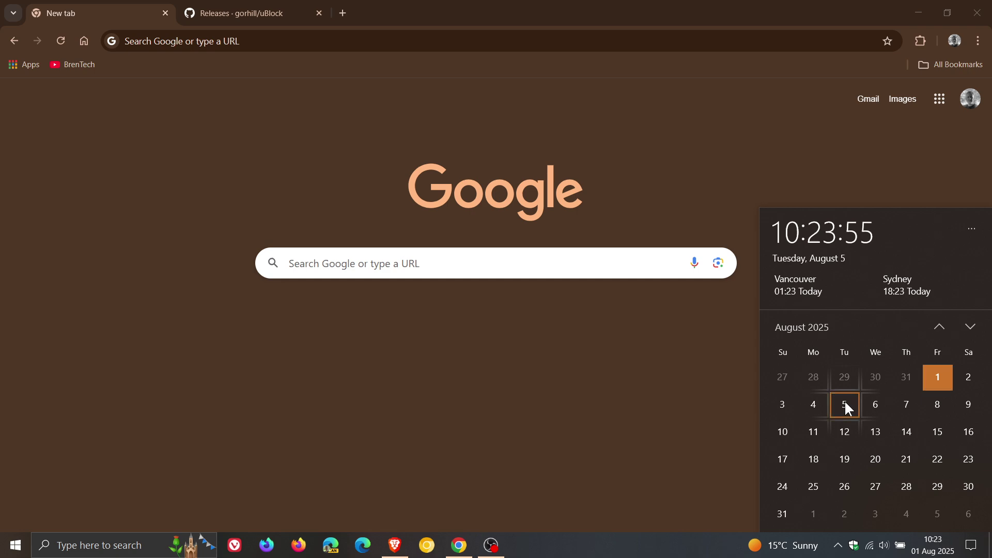
left_click(744, 156)
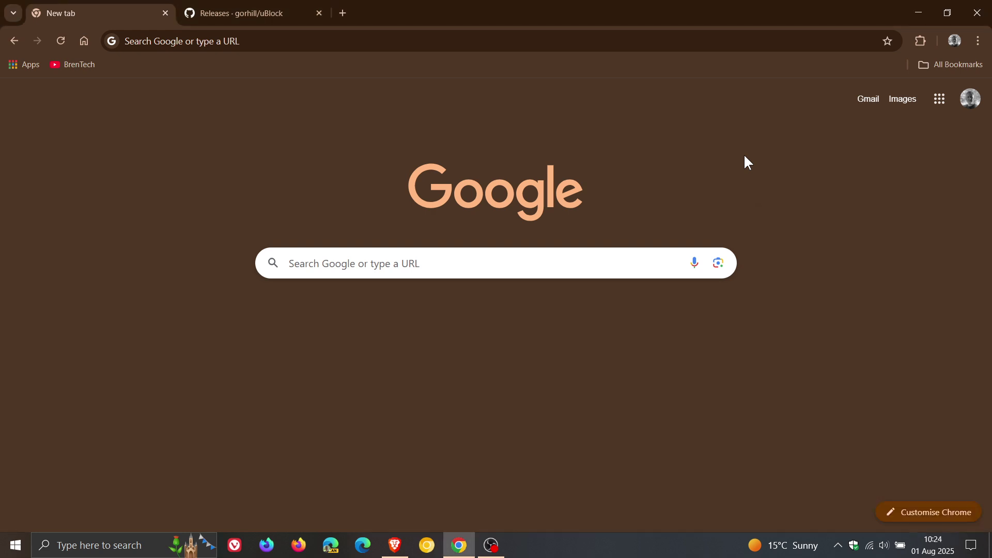
left_click(977, 42)
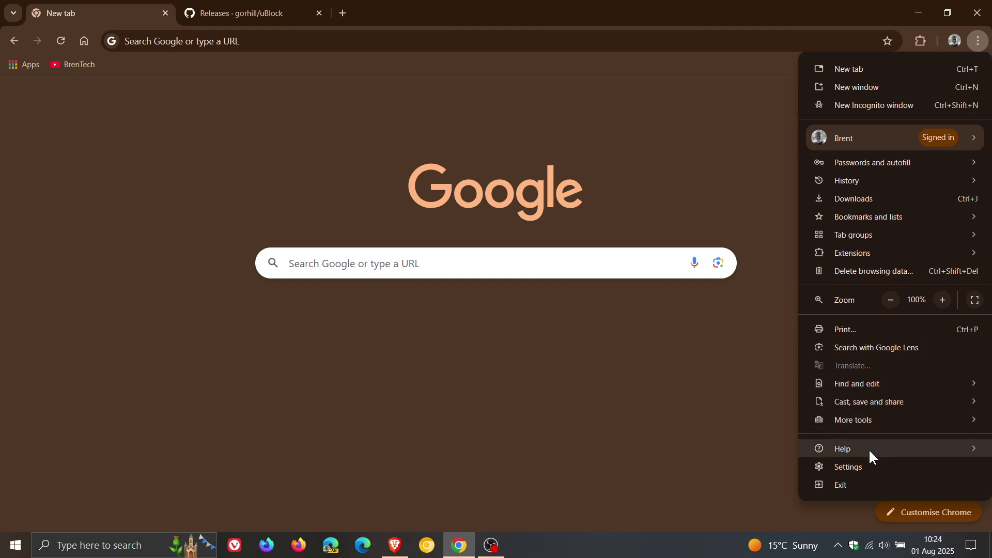
Go to Help > About Google Chrome and confirm version 139.0.7258.66 is current.
mouse_move(870, 449)
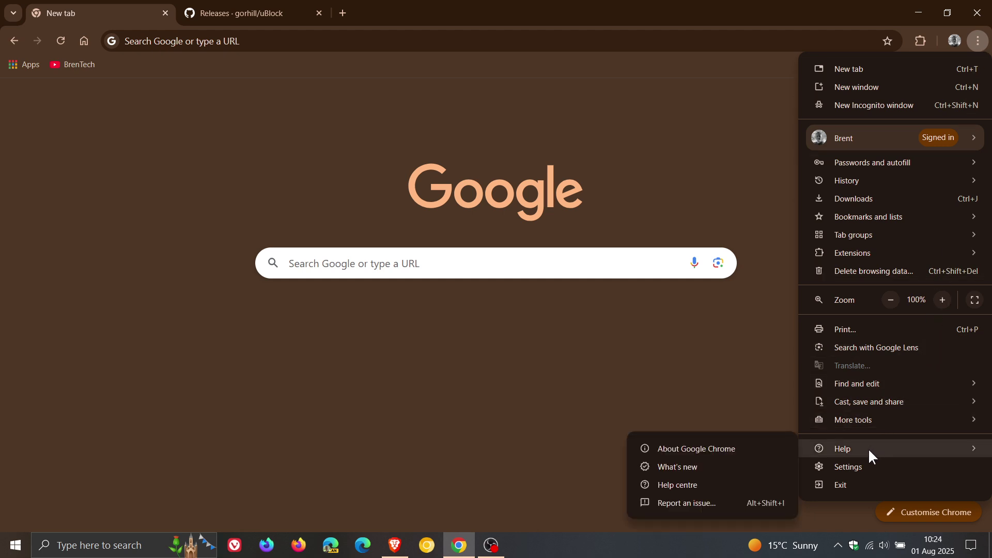
left_click(736, 449)
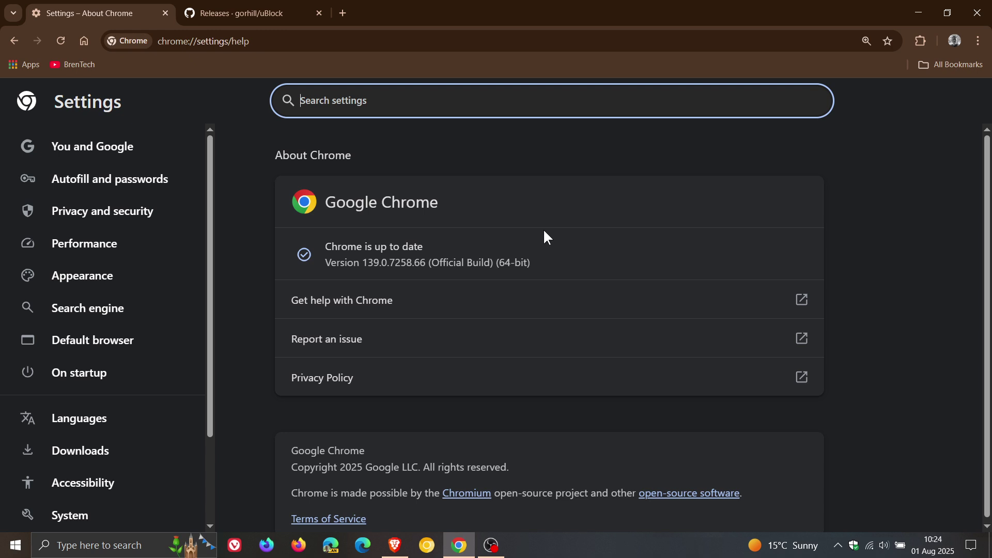
Go home and open Manage extensions from the puzzle icon to see the four installed extensions.
left_click(85, 42)
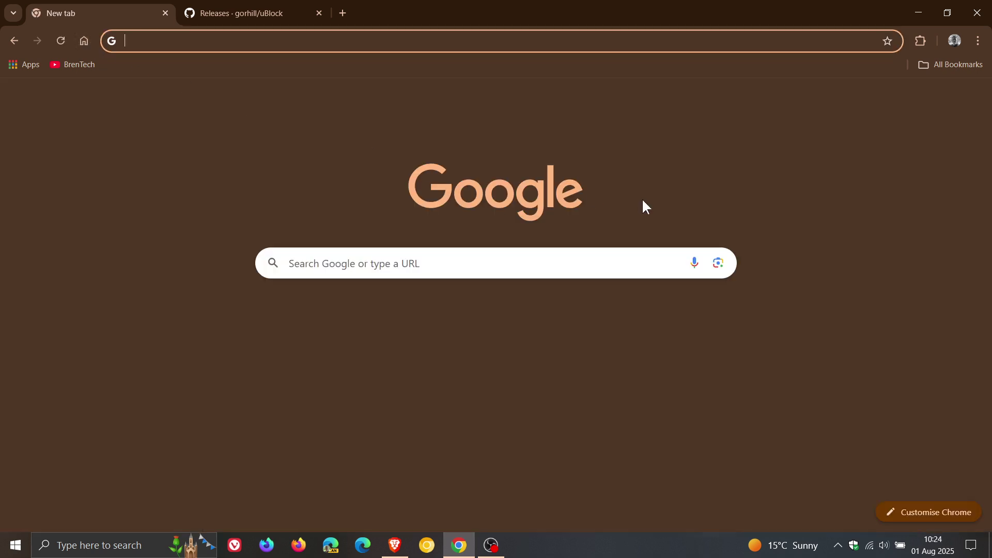
left_click(919, 40)
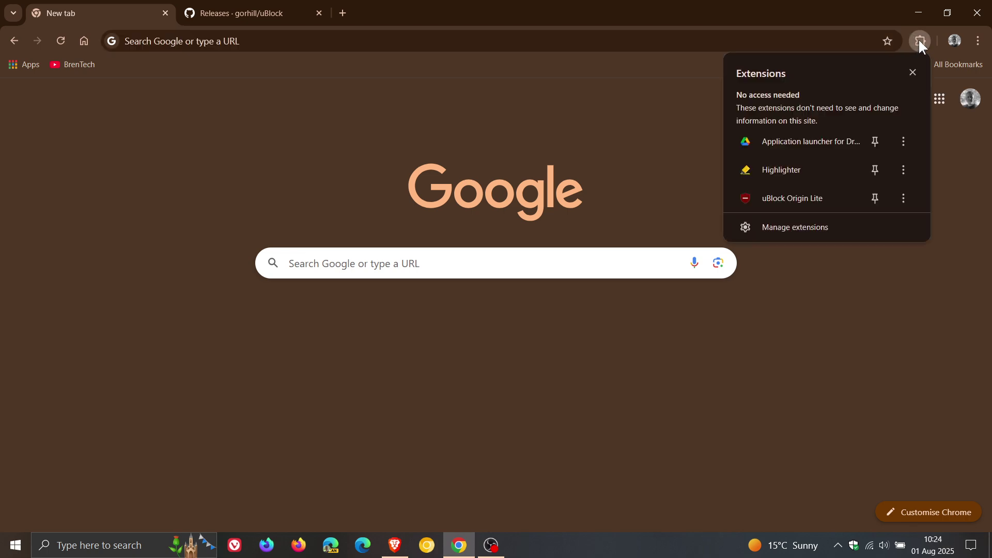
left_click(796, 226)
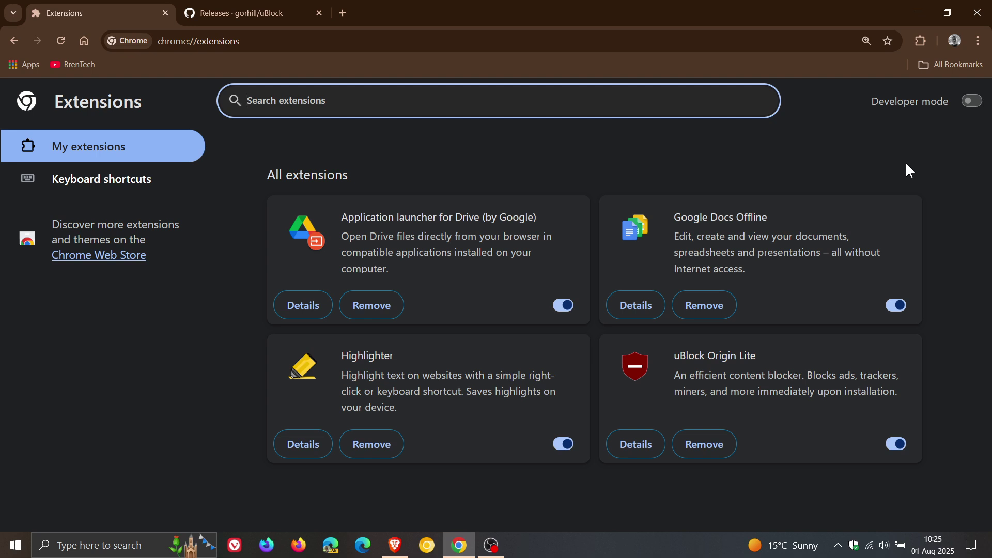
key("alt+Tab")
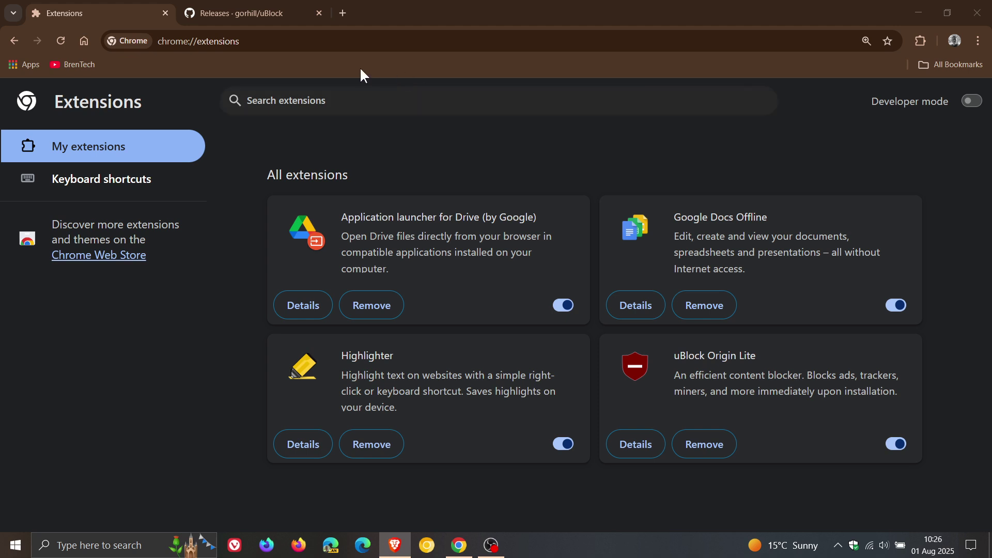
In a new tab at chrome://flags, enable Temporarily unexpire M138 flags and relaunch Chrome.
left_click(343, 13)
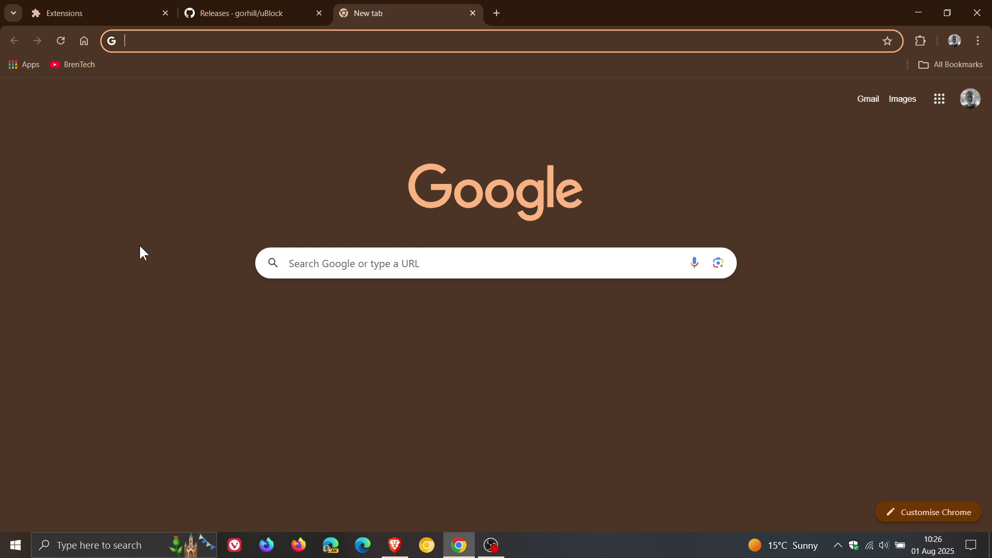
type("chrome://flags/")
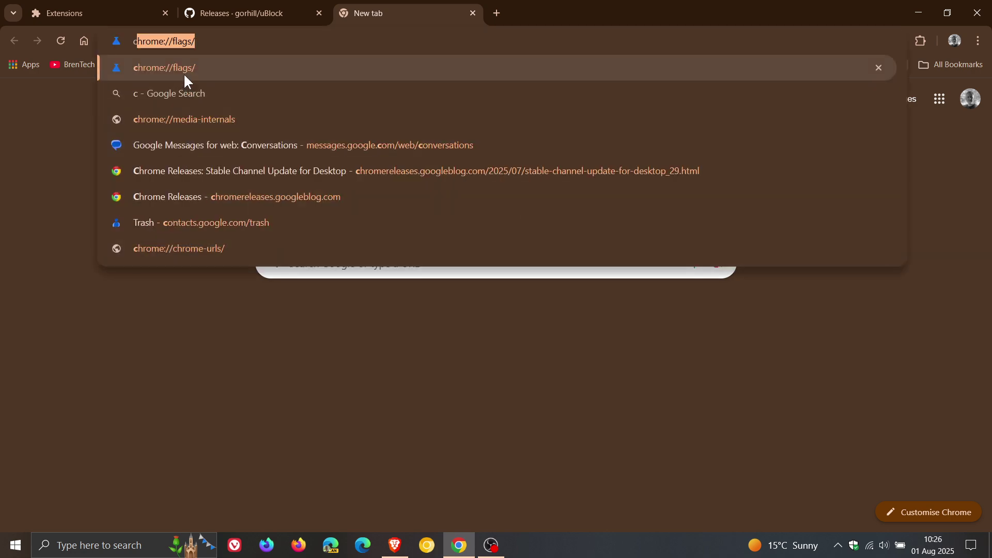
left_click(187, 73)
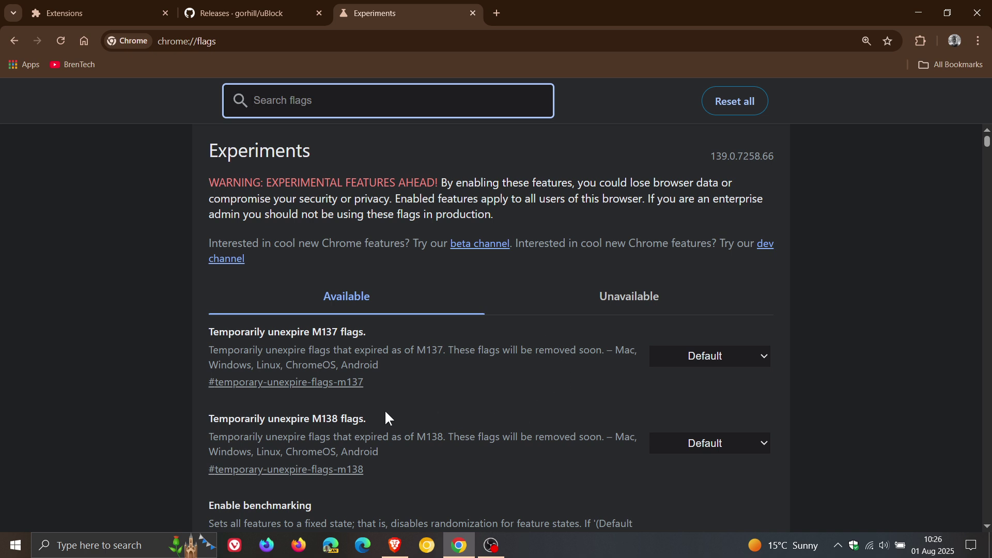
scroll(921, 346, "down", 1)
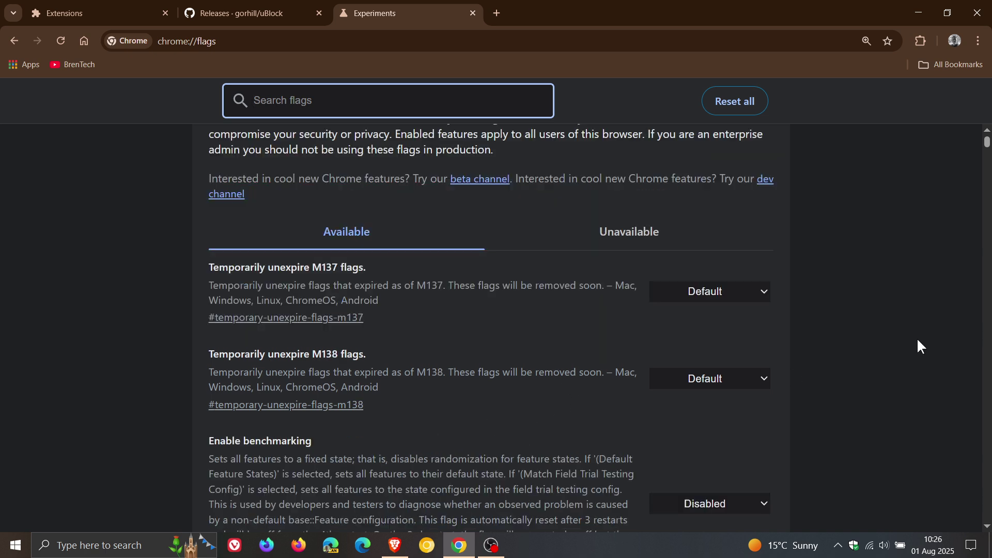
left_click(721, 380)
left_click(692, 414)
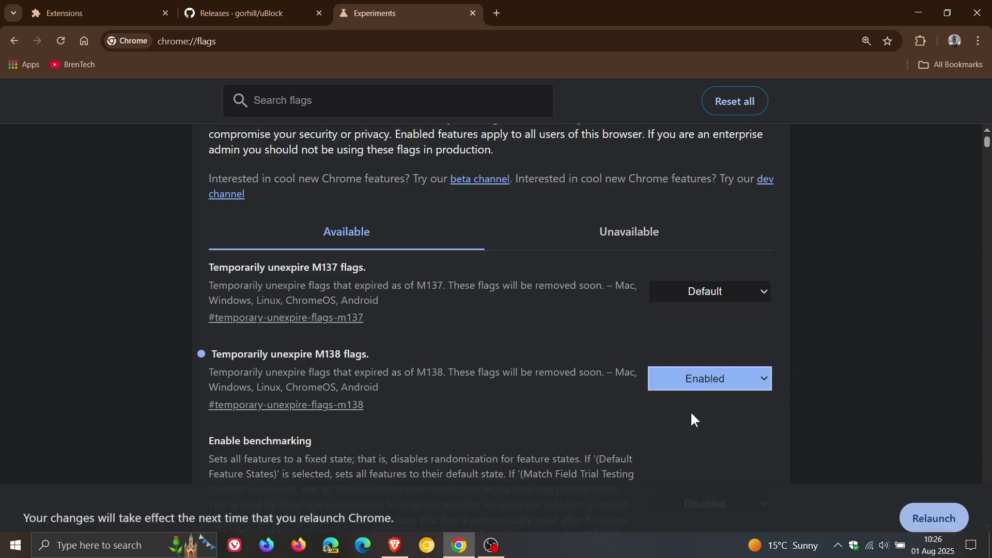
left_click(932, 498)
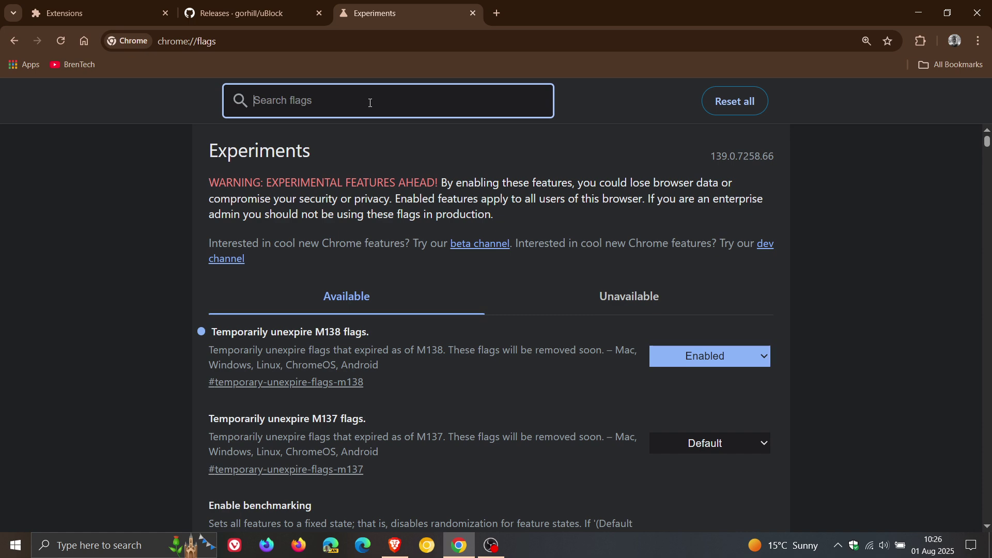
Search flags for 'mv2', enable Allow legacy extension manifest versions, and relaunch Chrome.
type("mv")
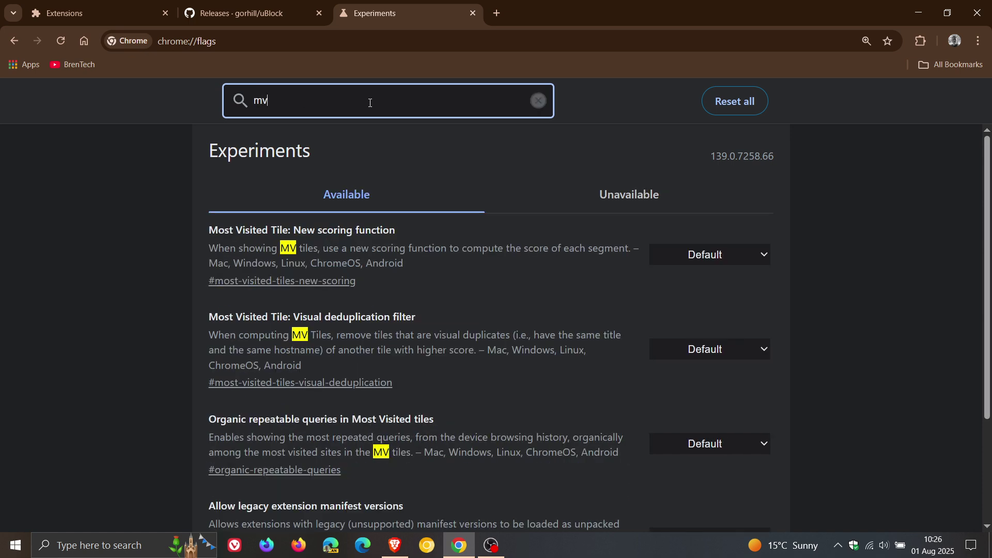
type("2")
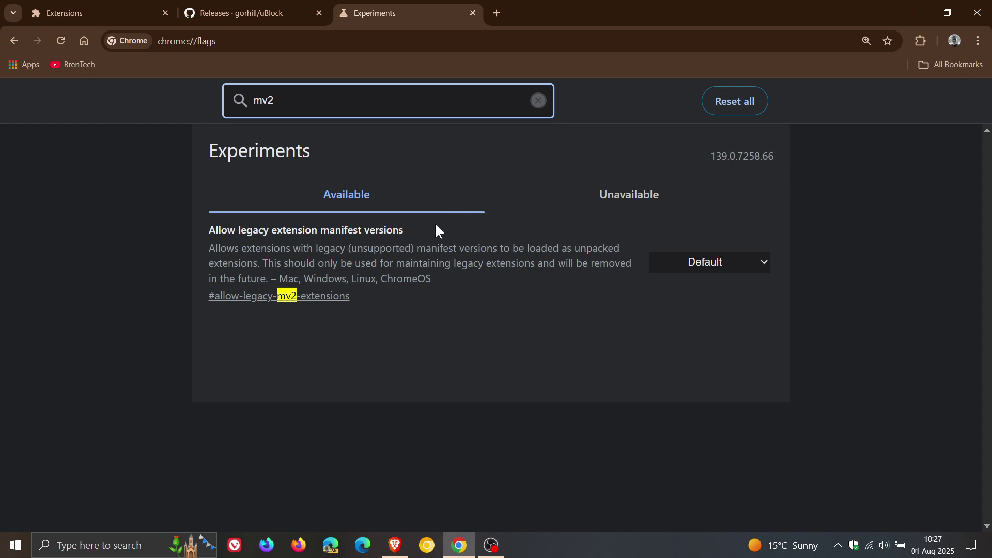
left_click(713, 259)
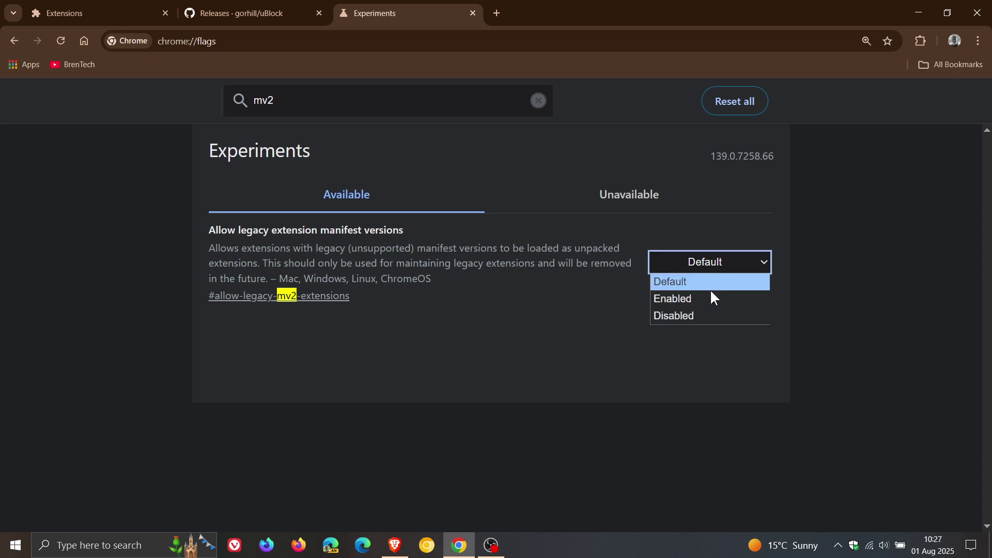
left_click(704, 298)
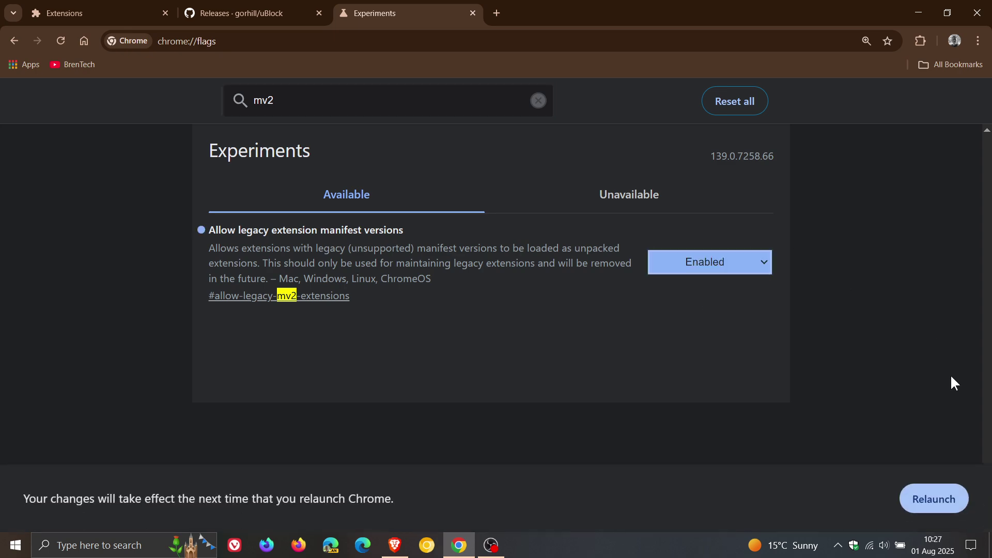
left_click(938, 504)
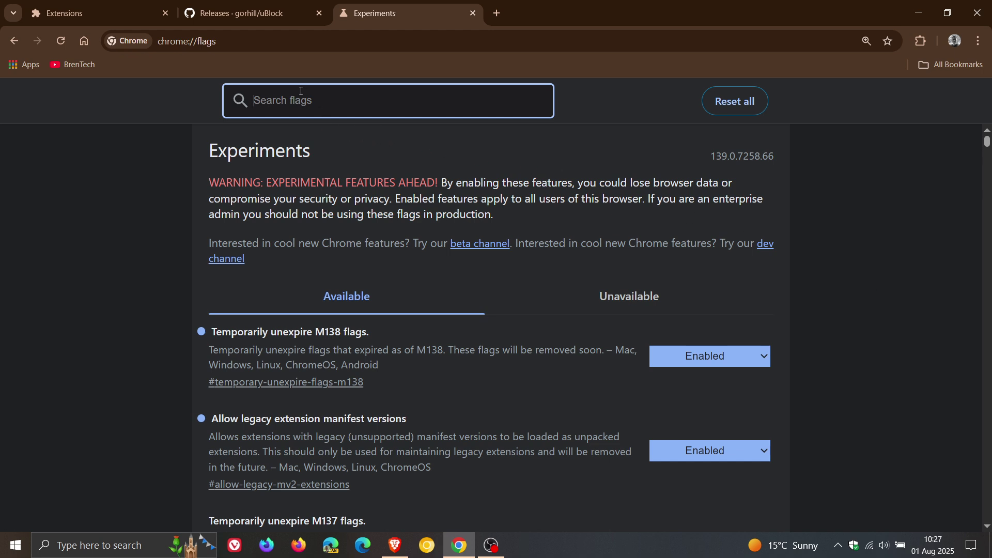
On the gorhill/uBlock releases tab, scroll to the 1.65.0 assets showing uBlock0_1.65.0.chromium.zip.
left_click(278, 15)
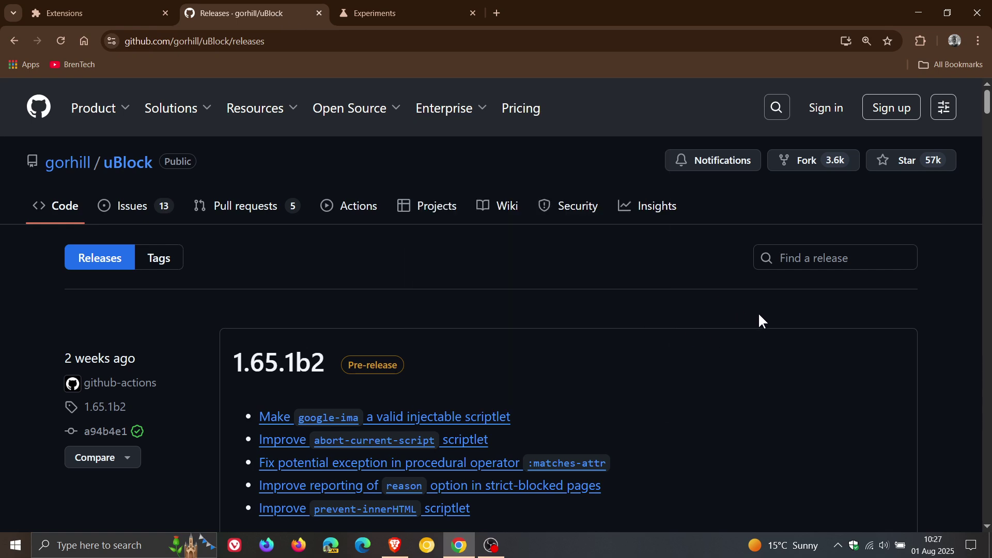
scroll(766, 314, "down", 10)
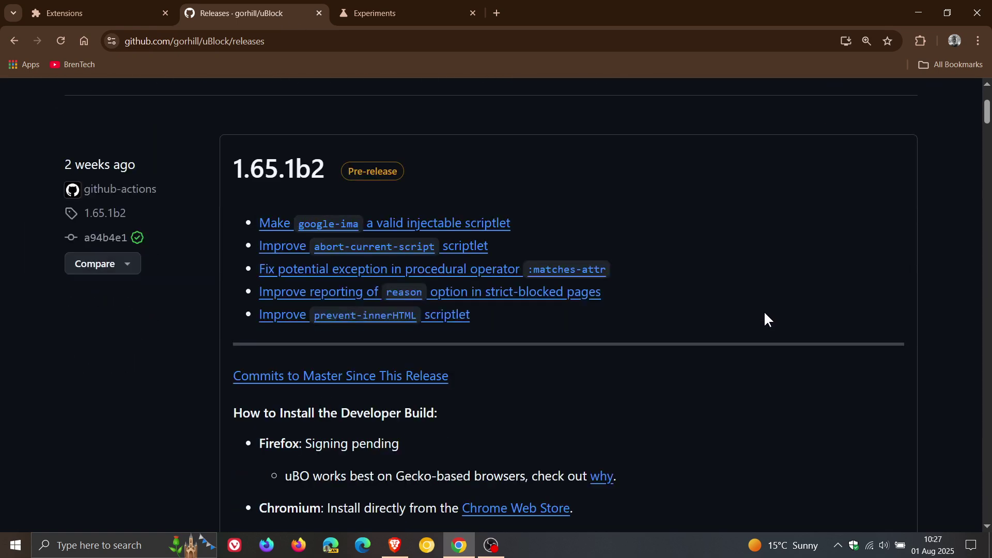
scroll(765, 314, "down", 10)
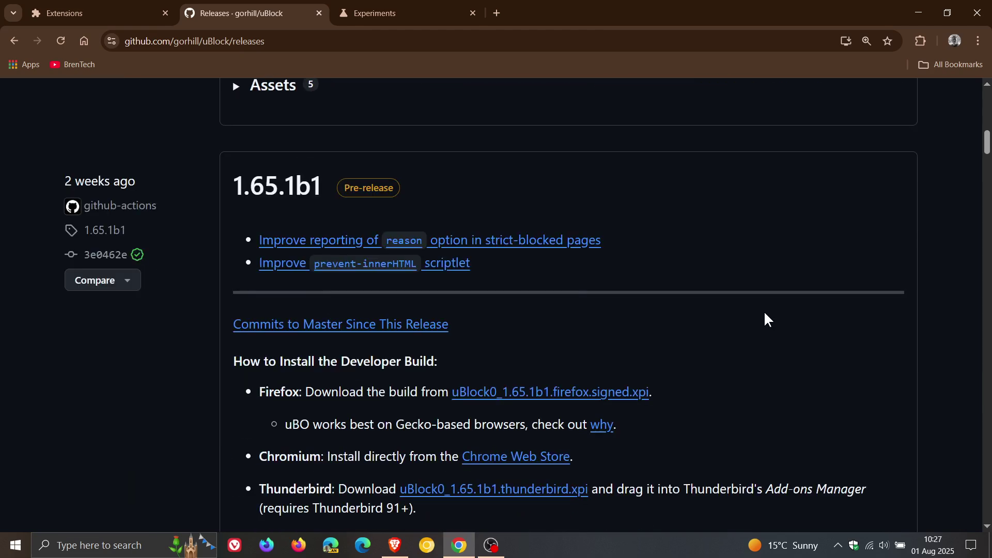
scroll(765, 312, "down", 10)
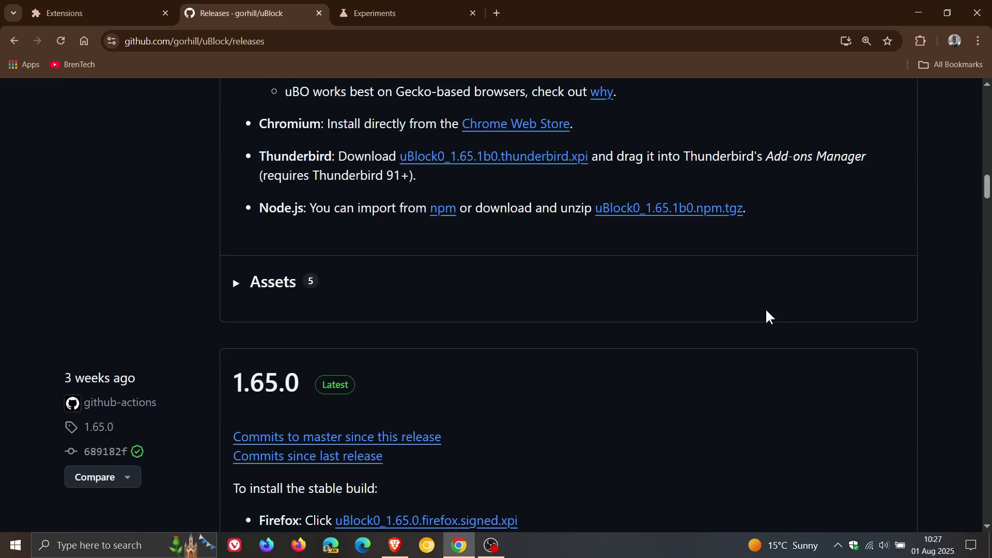
scroll(766, 314, "down", 1)
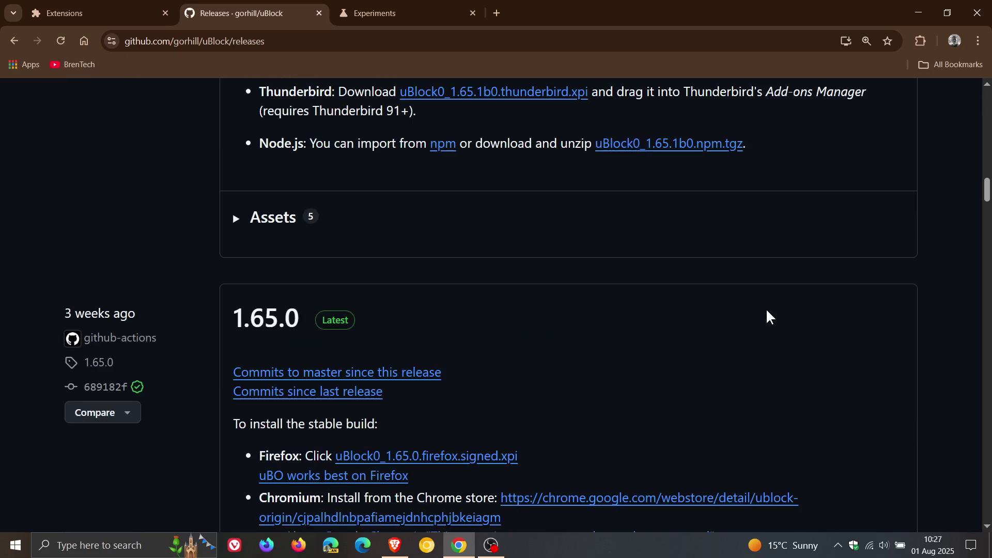
scroll(767, 310, "down", 1)
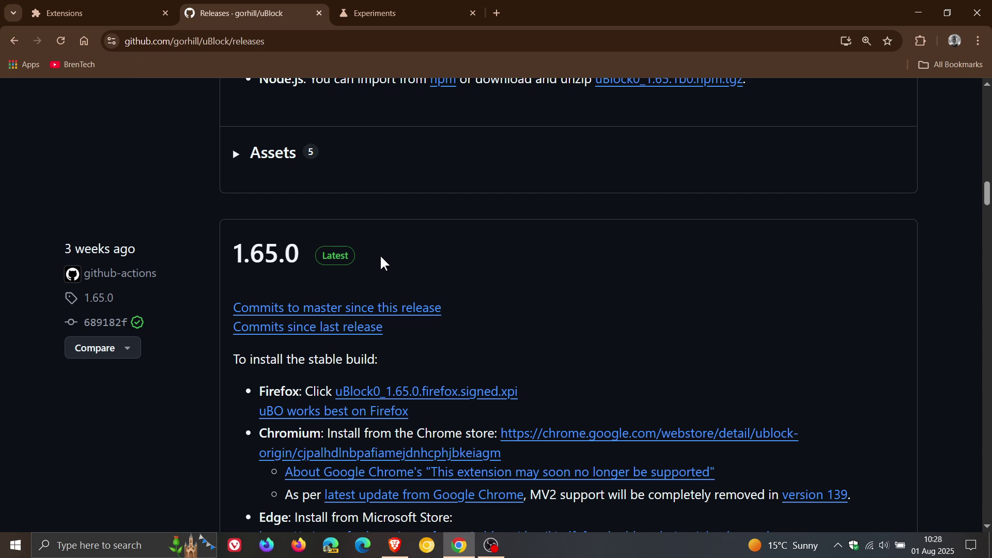
scroll(798, 258, "down", 5)
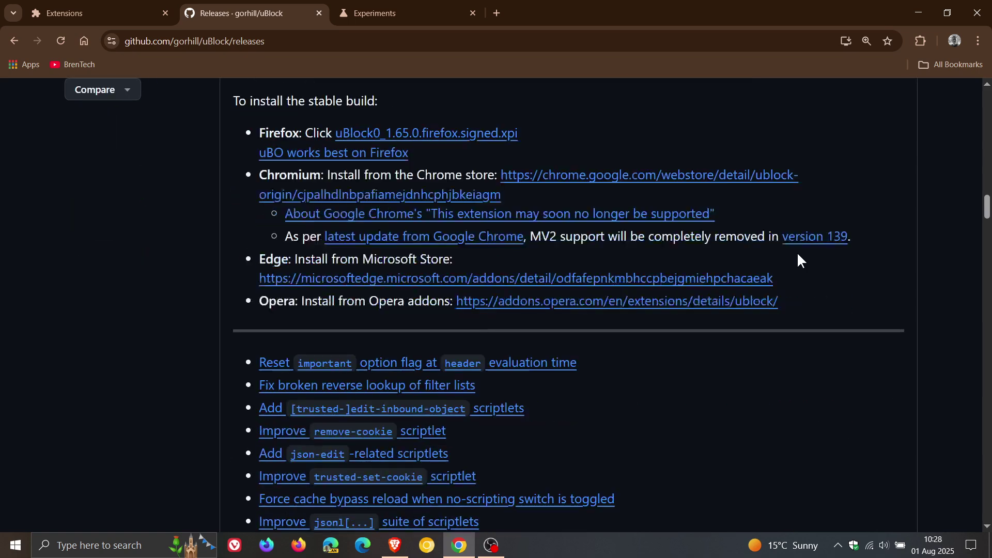
scroll(799, 256, "down", 4)
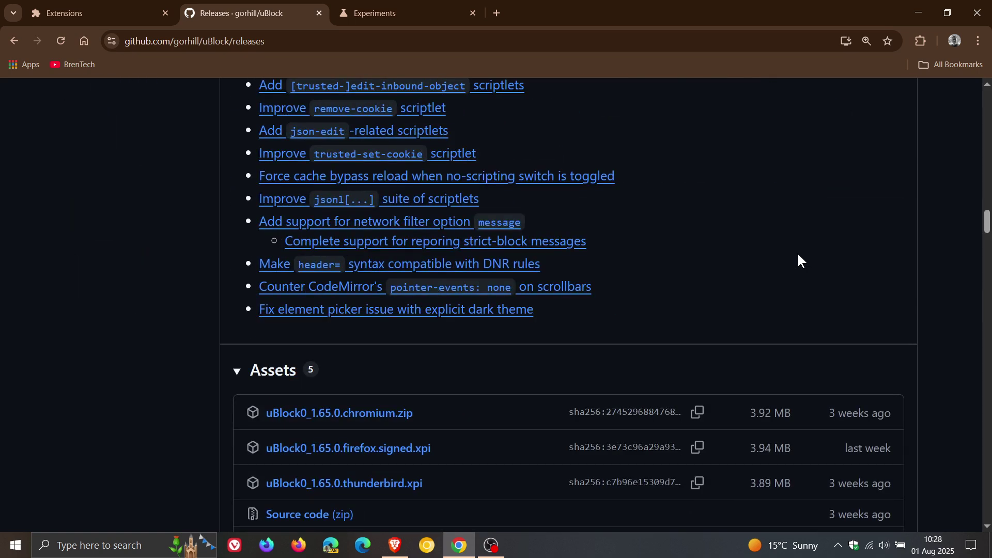
scroll(799, 260, "down", 1)
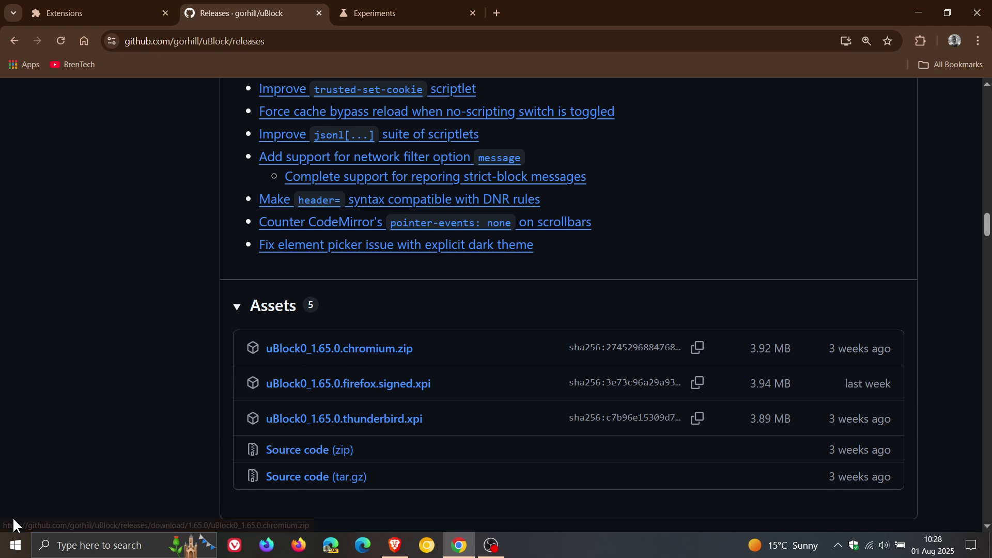
Open File Explorer's Downloads folder and view the uBlock0_1.65.0.chromium zip's context menu.
left_click(10, 556)
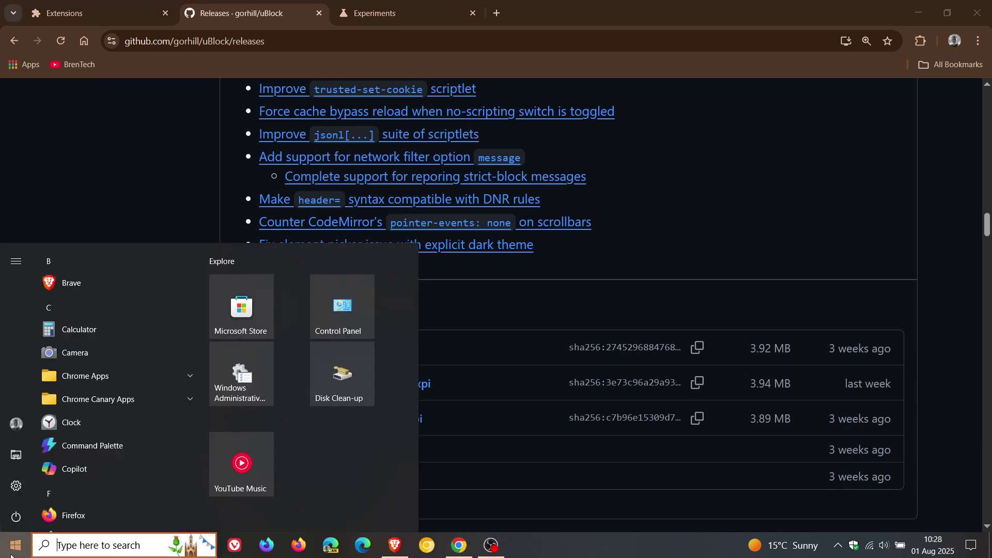
left_click(22, 455)
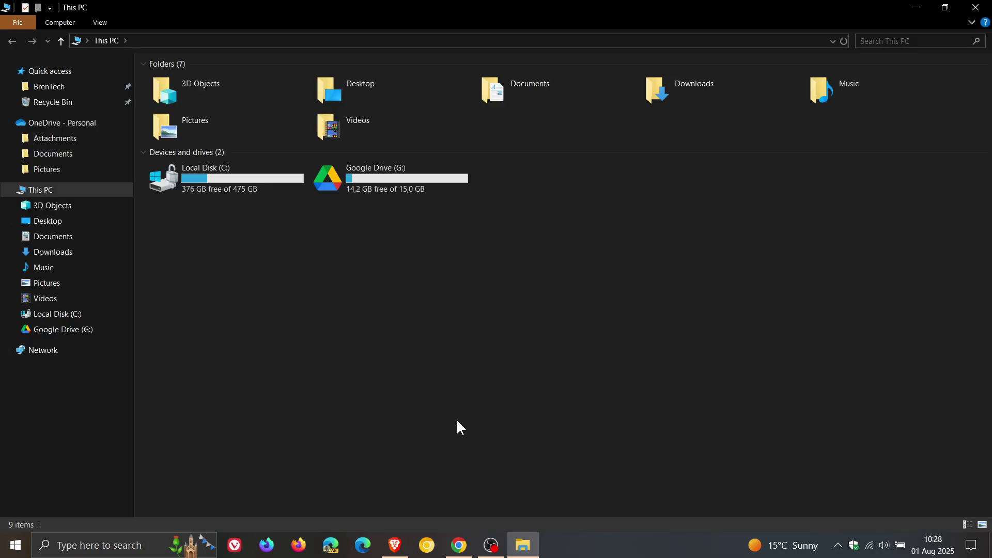
left_click(65, 254)
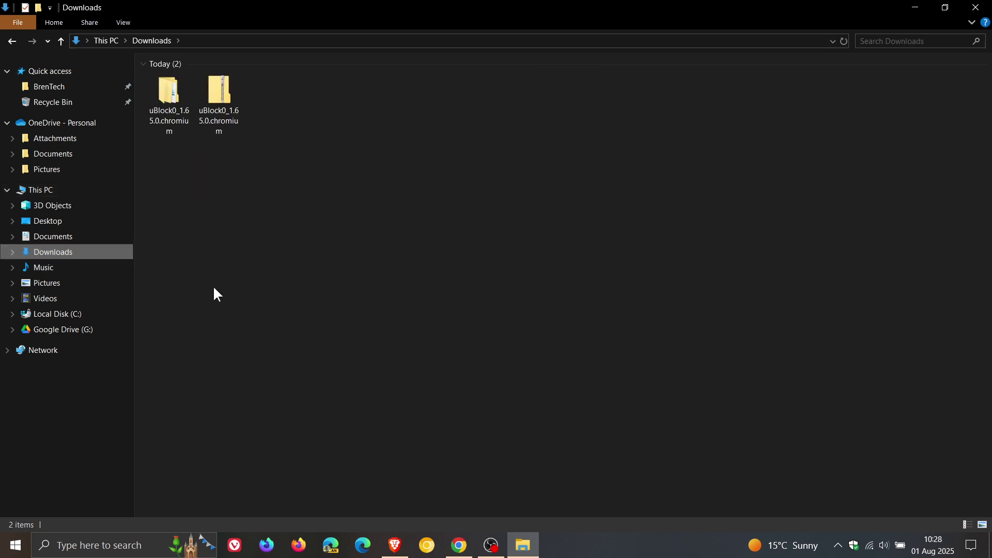
right_click(223, 89)
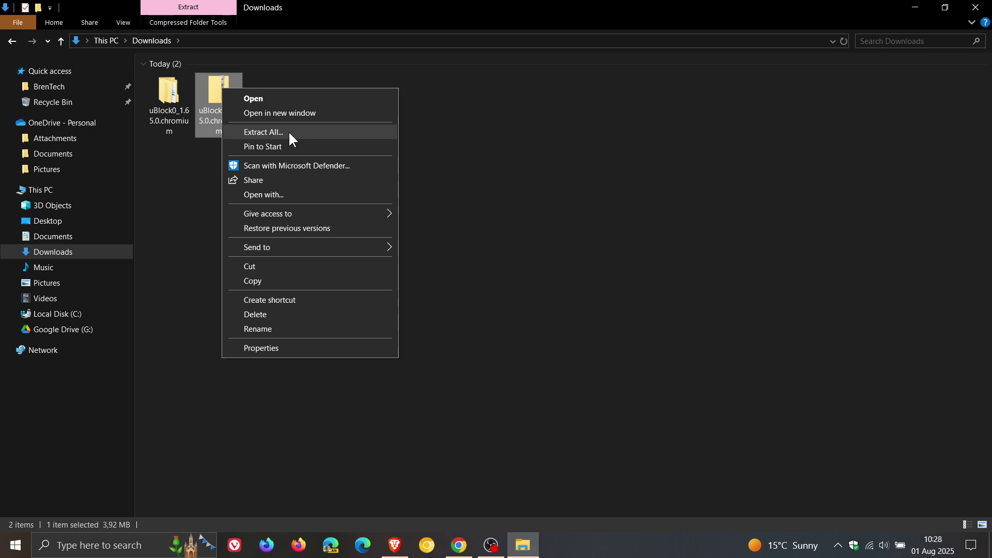
left_click(540, 152)
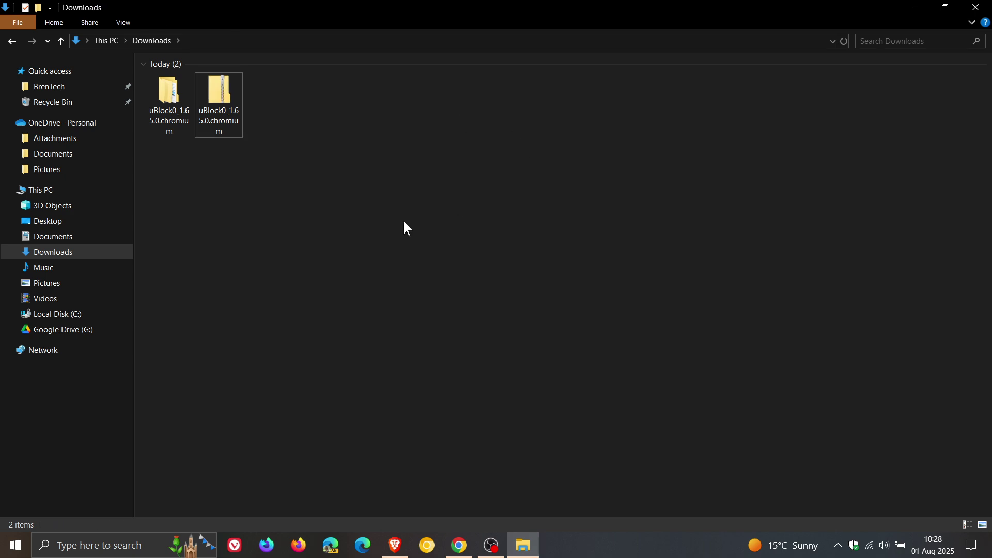
Browse into the extracted uBlock0.chromium folder to check its files, then return to Downloads.
double_click(164, 96)
double_click(164, 96)
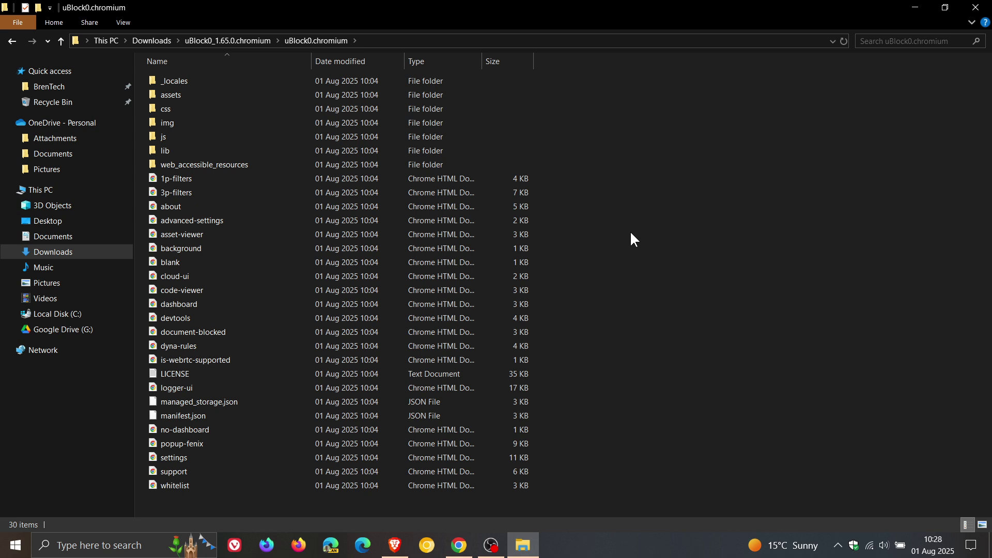
double_click(60, 41)
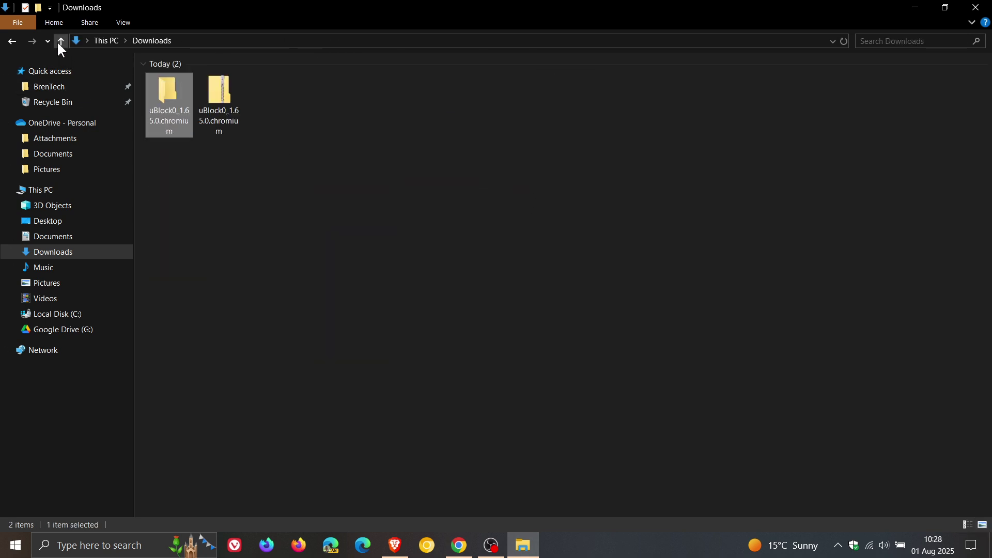
left_click(538, 271)
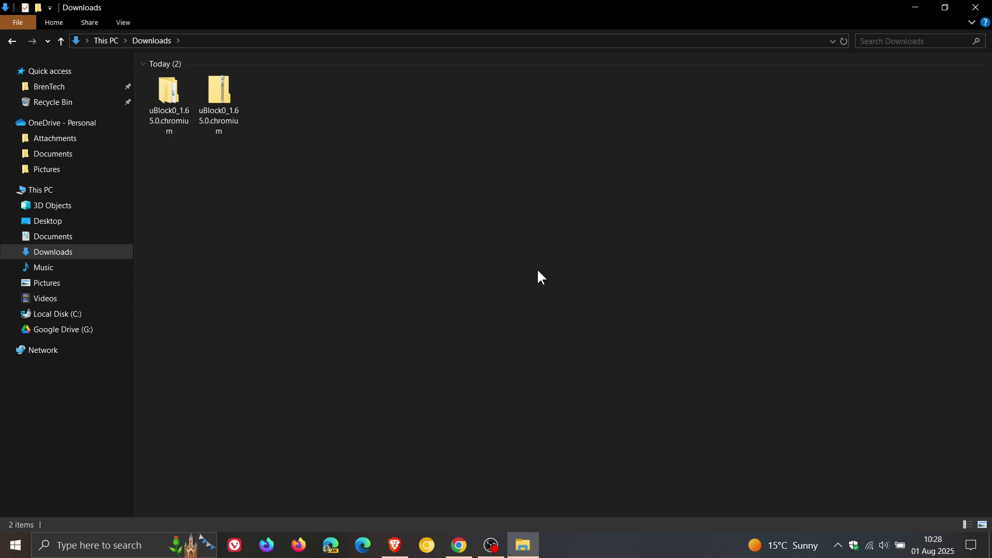
Bring Chrome forward on its Extensions tab and switch Developer mode on.
left_click(464, 547)
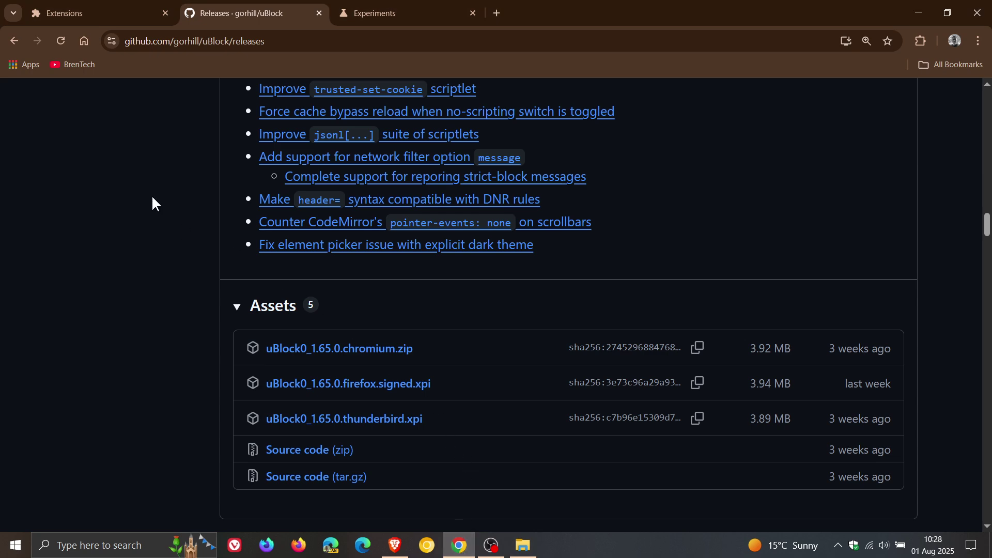
left_click(121, 11)
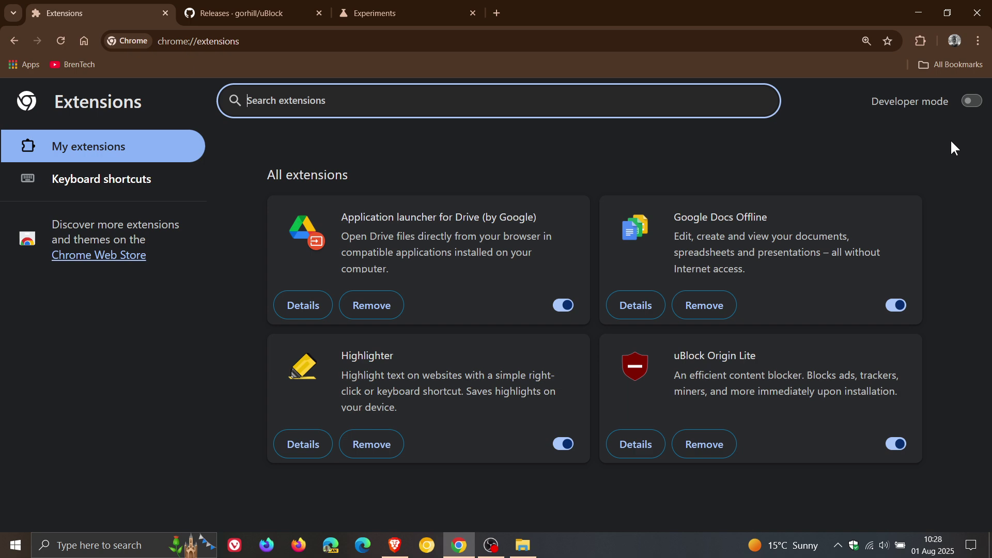
left_click(975, 102)
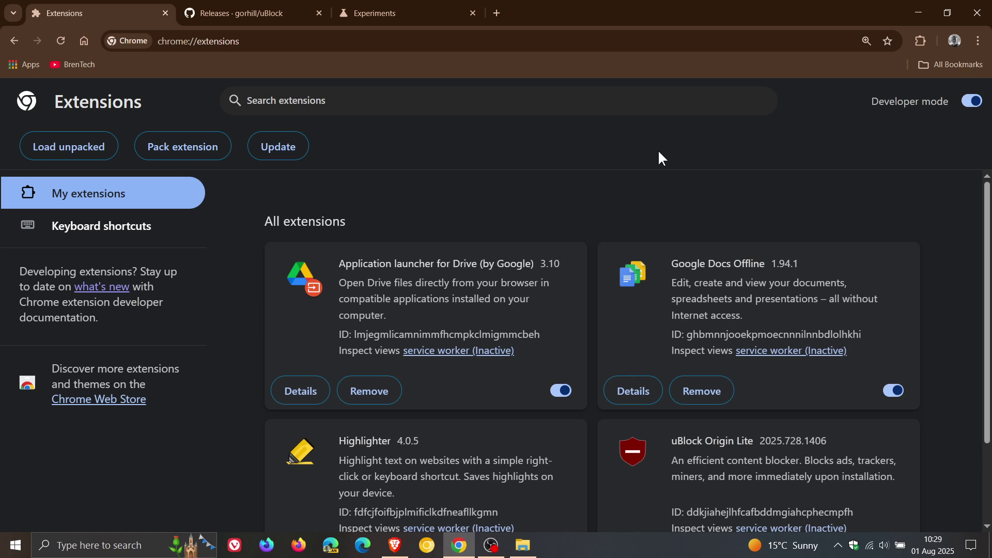
Load unpacked the Downloads\uBlock0_1.65.0.chromium\uBlock0.chromium folder as an extension.
left_click(77, 151)
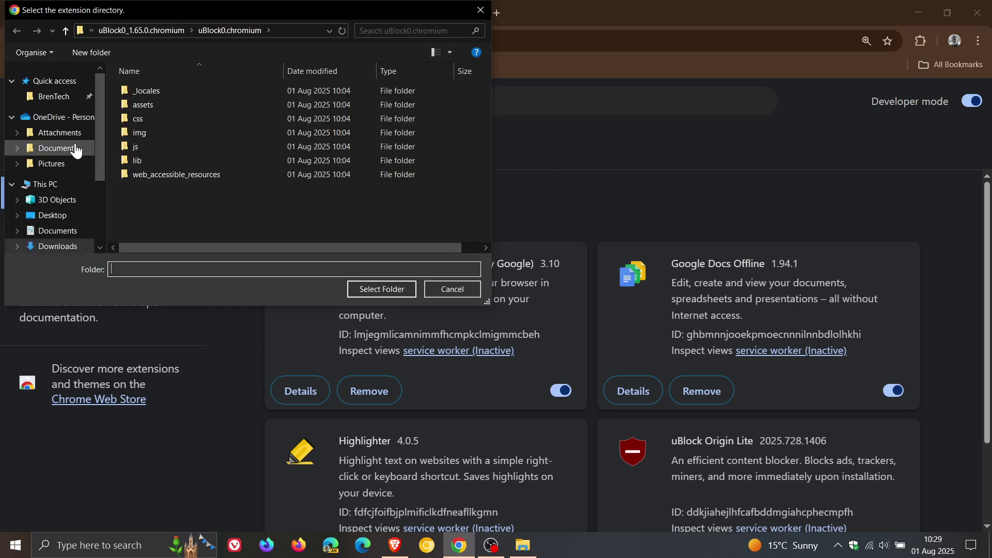
left_click(66, 31)
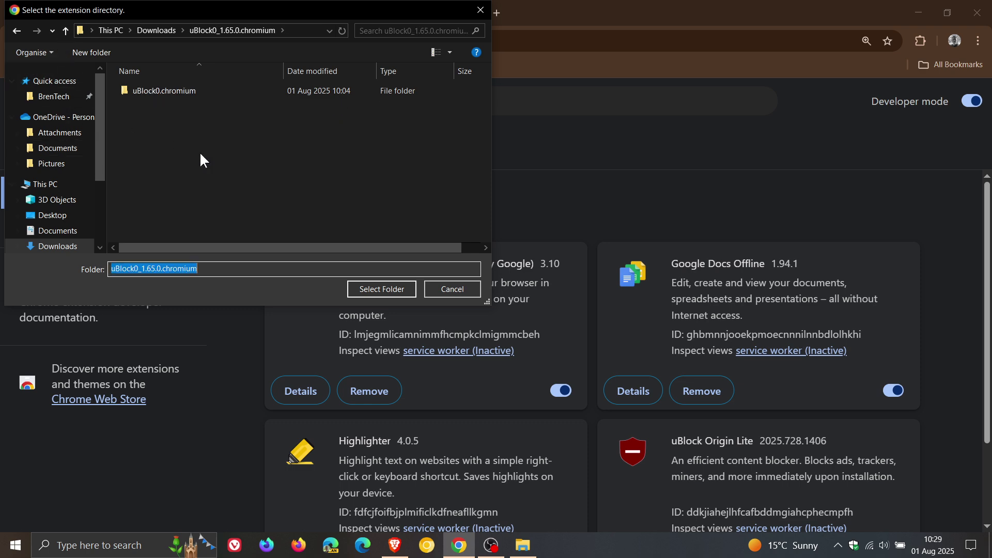
left_click(65, 31)
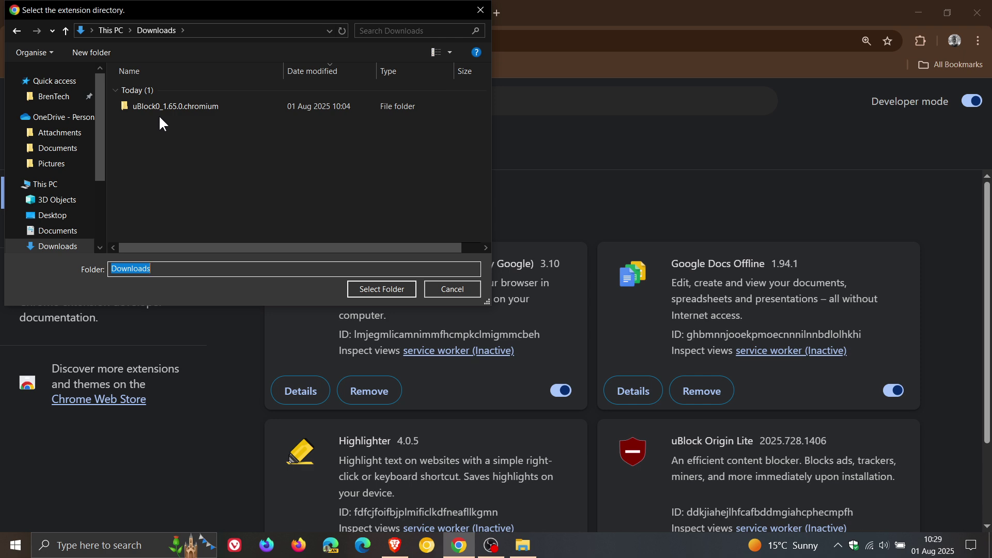
double_click(198, 107)
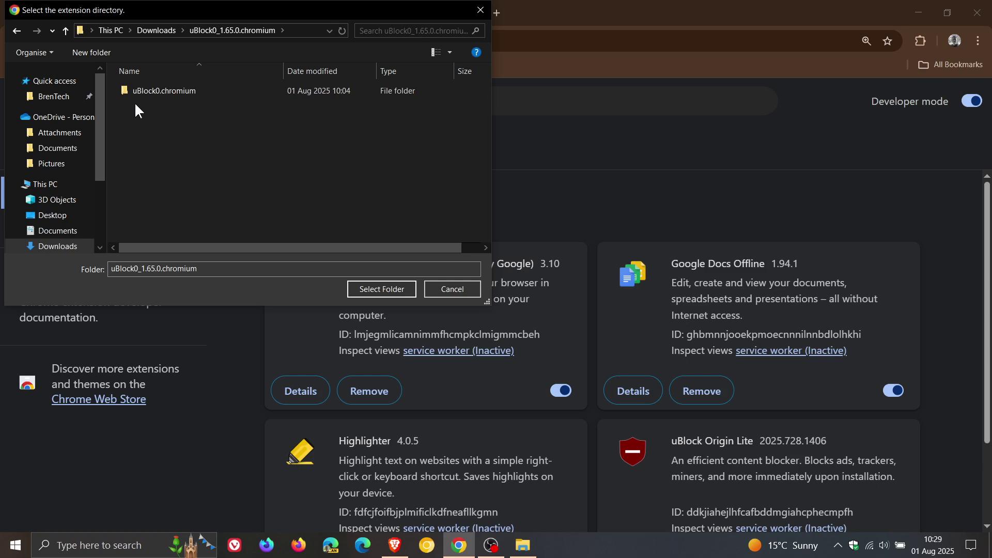
left_click(166, 87)
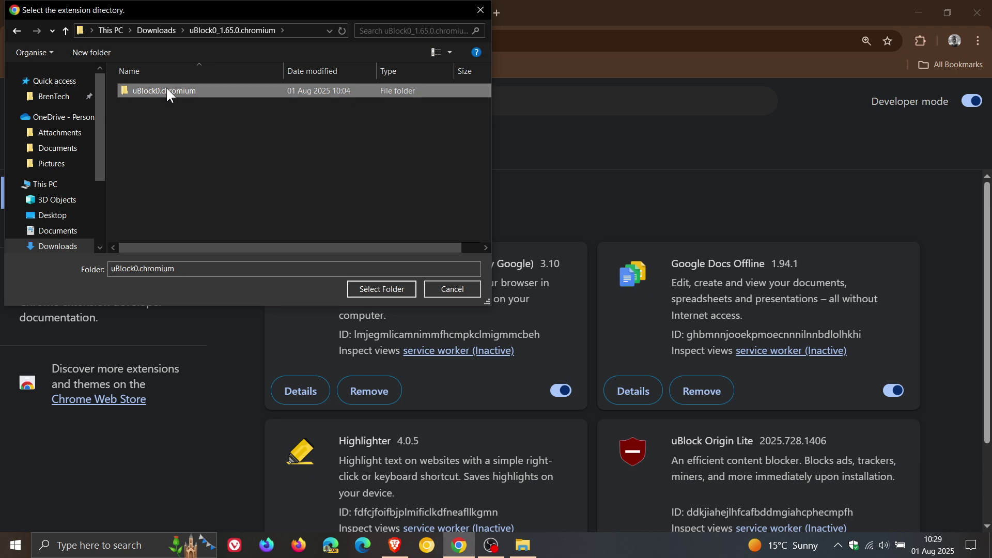
left_click(370, 289)
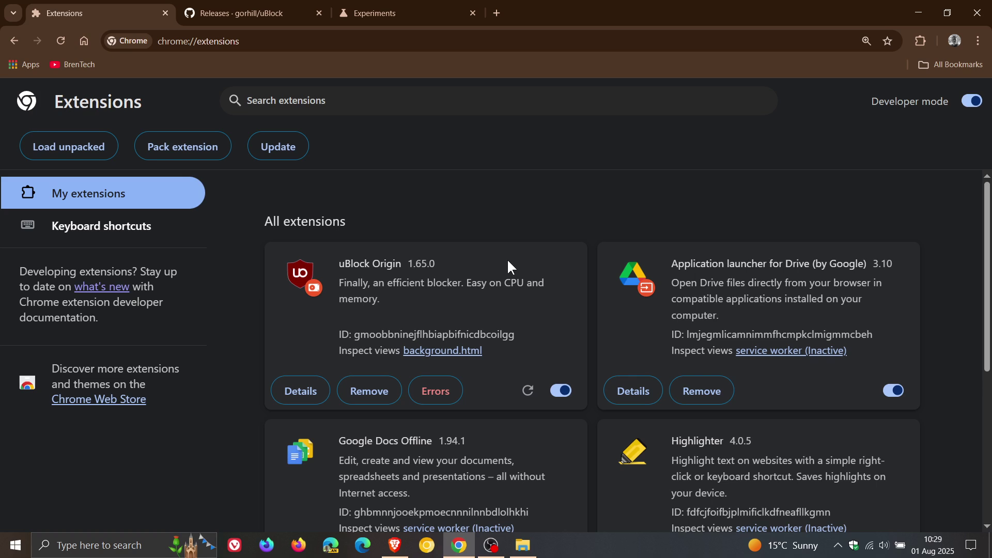
Clear all of uBlock Origin's reported errors and go back to the extensions list.
left_click(435, 394)
left_click(831, 194)
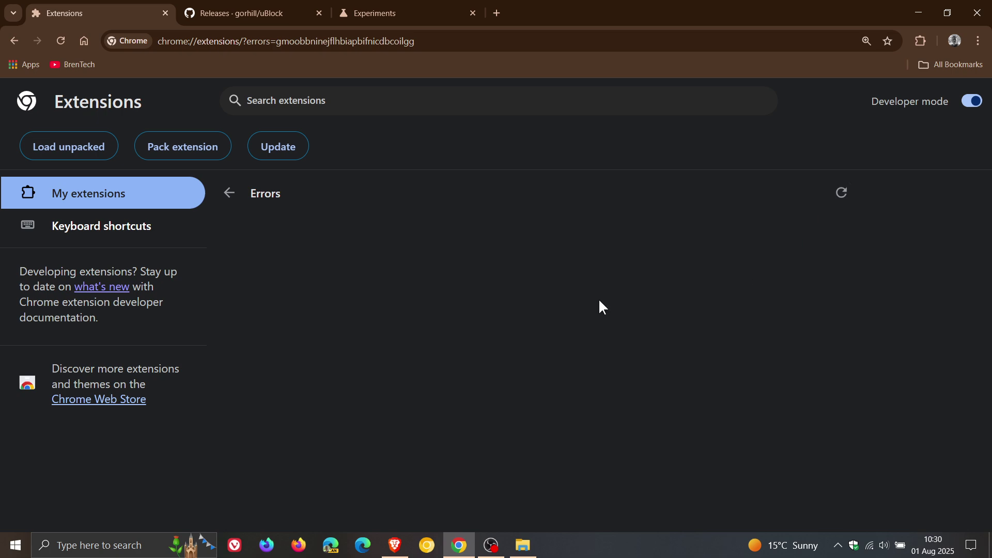
left_click(229, 193)
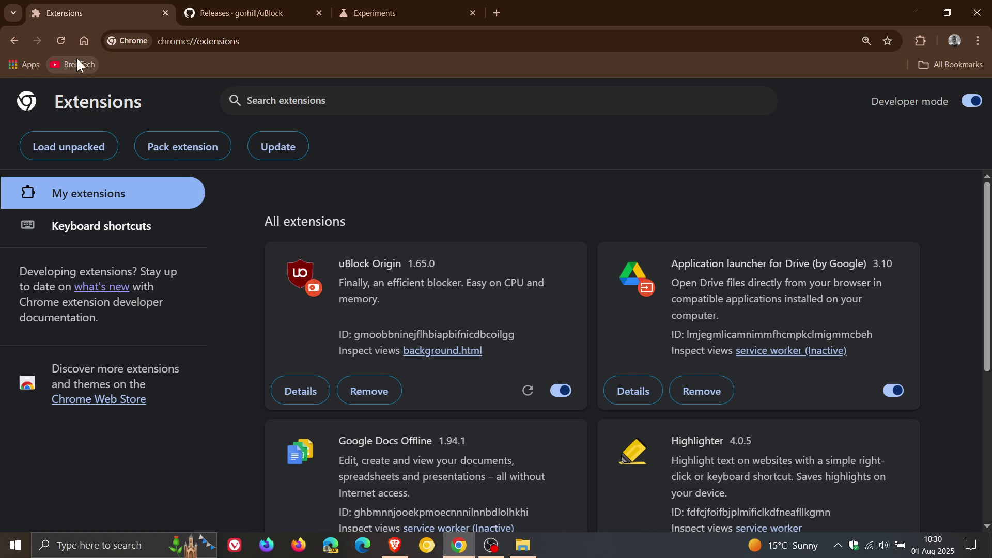
Load the Google start page, then verify uBlock Origin 1.65.0 appears in the extensions menu.
left_click(85, 40)
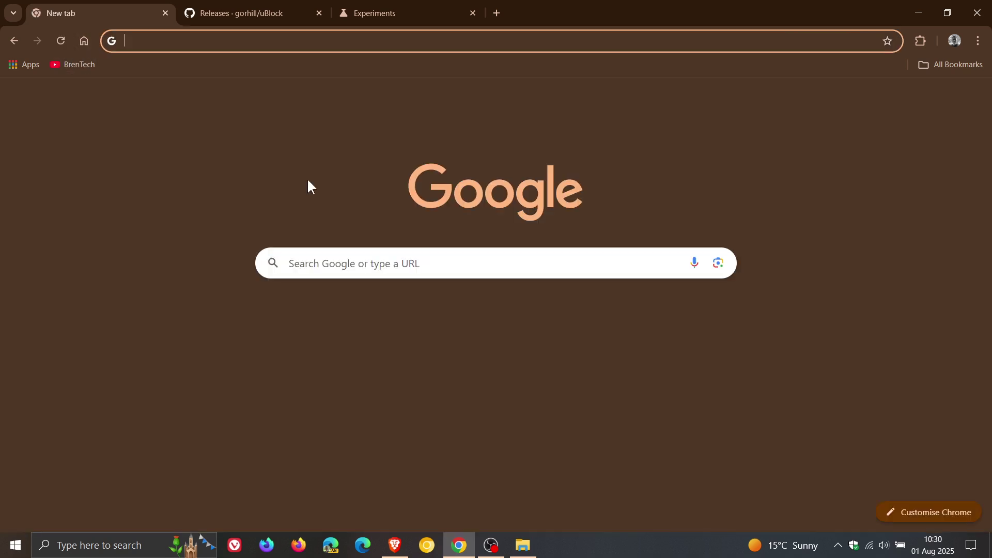
left_click(920, 41)
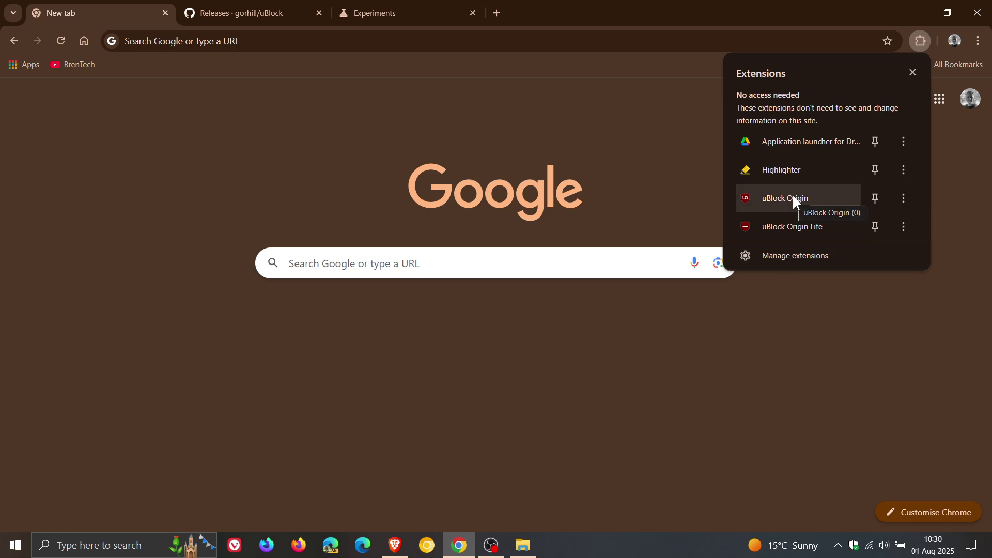
left_click(639, 135)
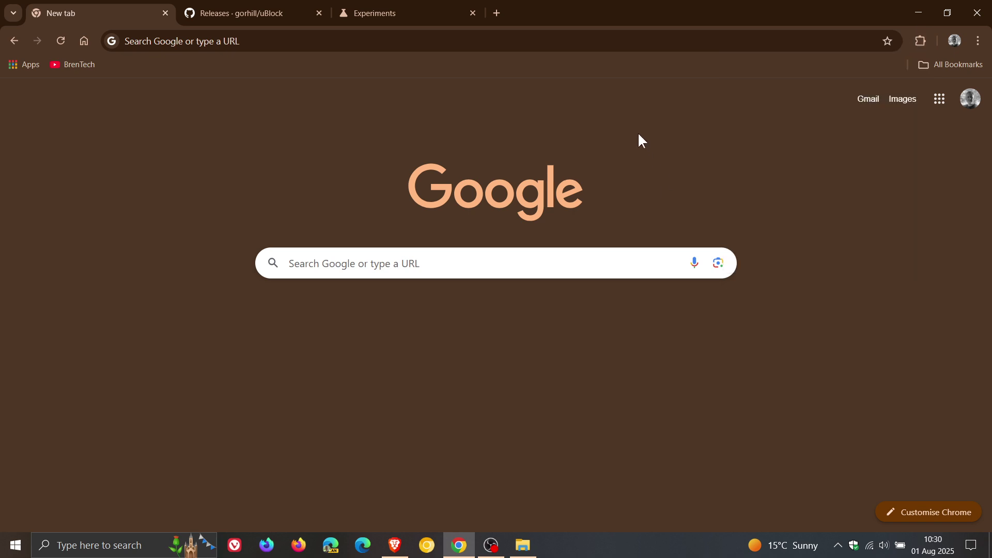